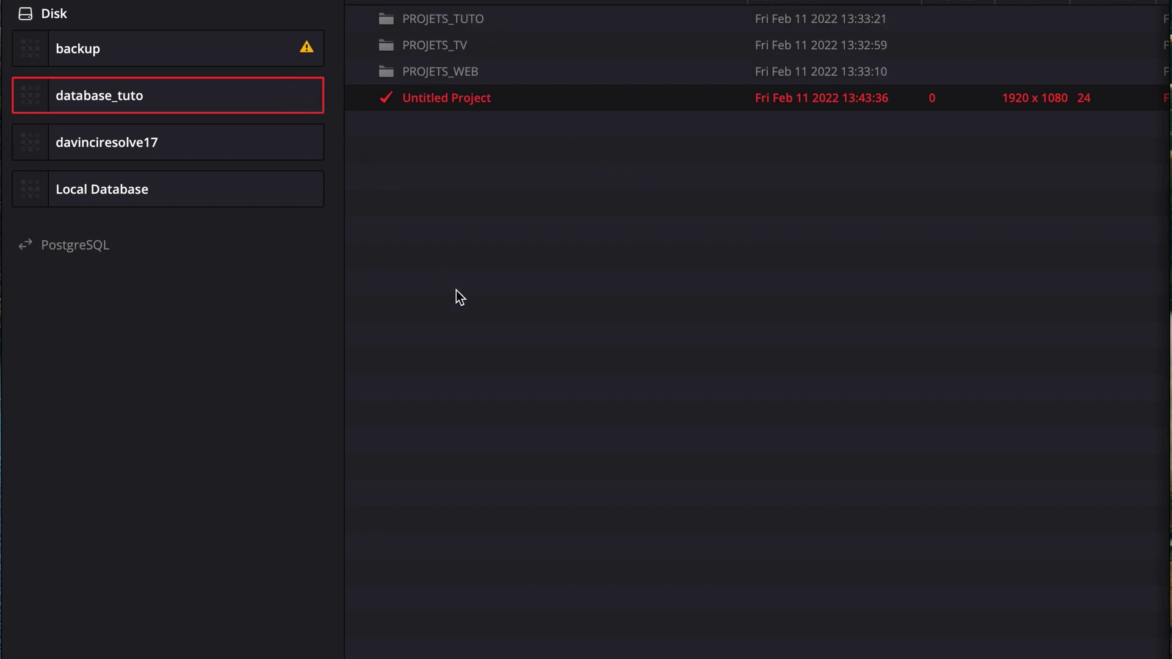
Step: Reveal the database_tuto disk database's folder in Finder from its context menu
right_click(236, 99)
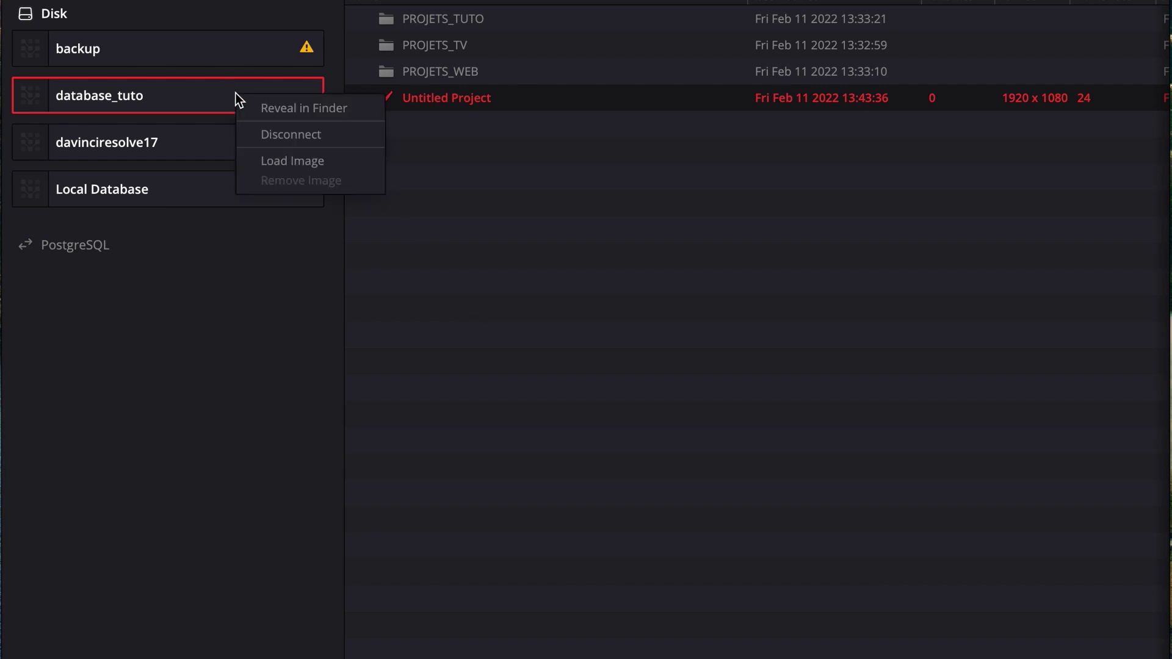
left_click(260, 107)
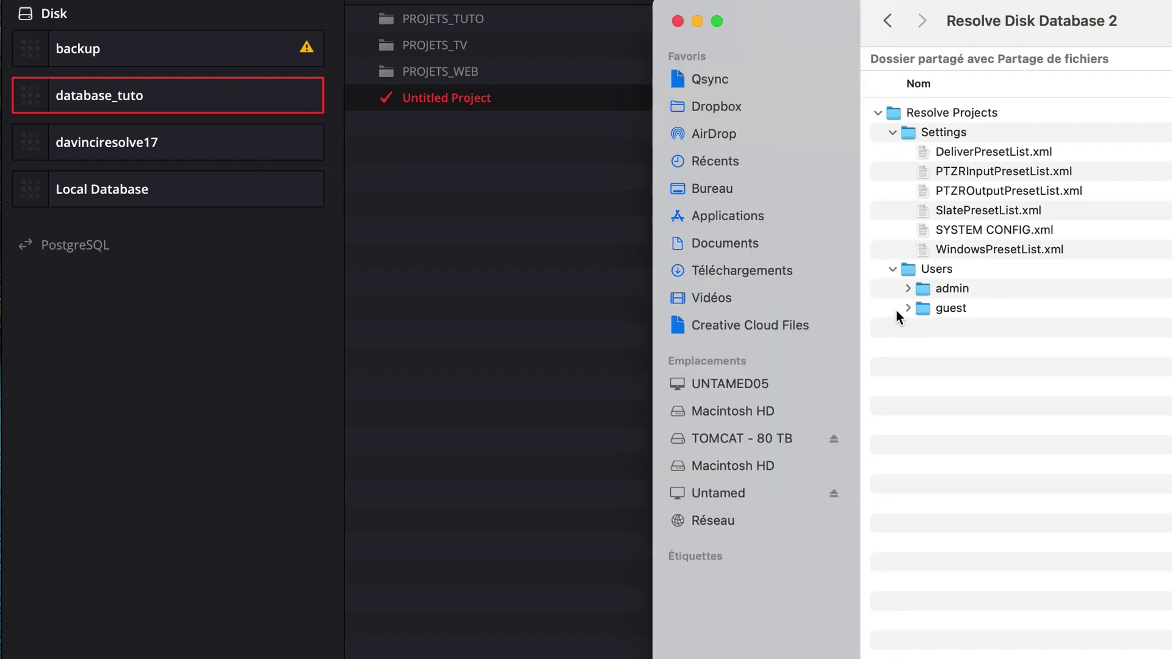
Step: Expand the guest and admin user folders and guest's Projects folder in Finder's list view
left_click(908, 308)
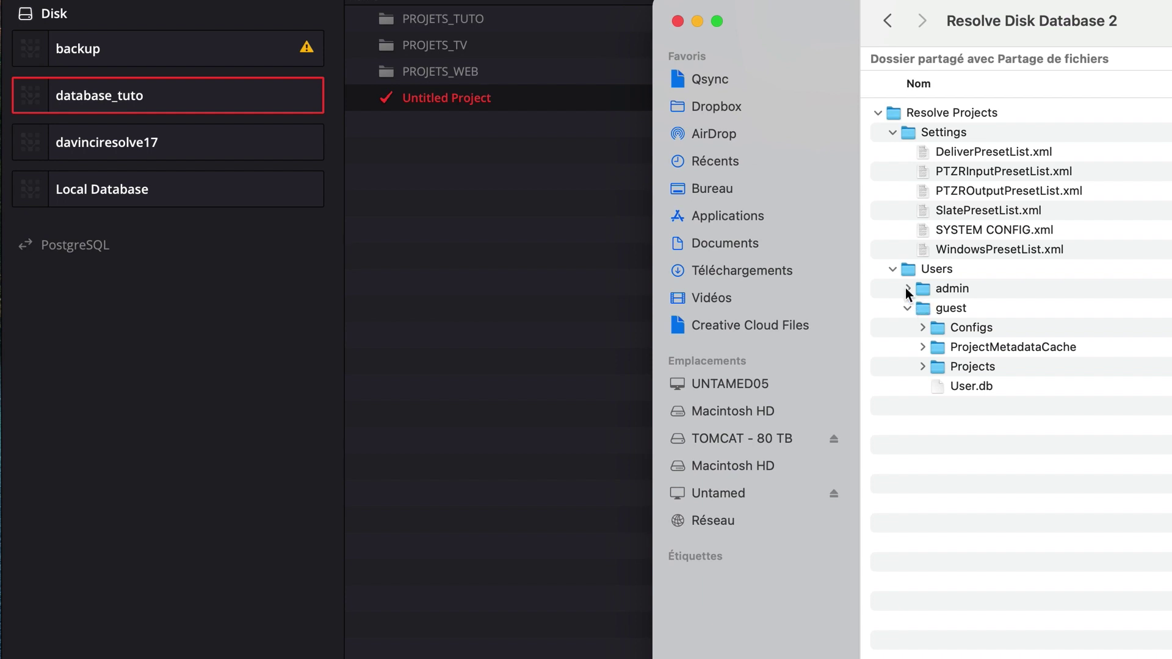
left_click(907, 288)
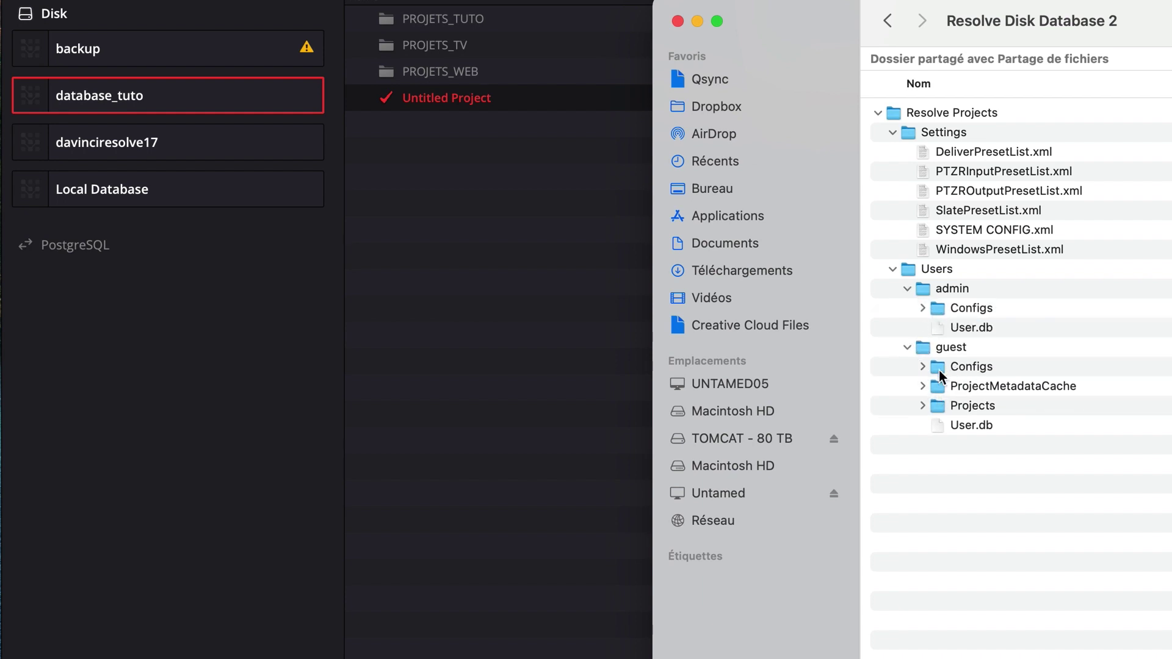
left_click(922, 406)
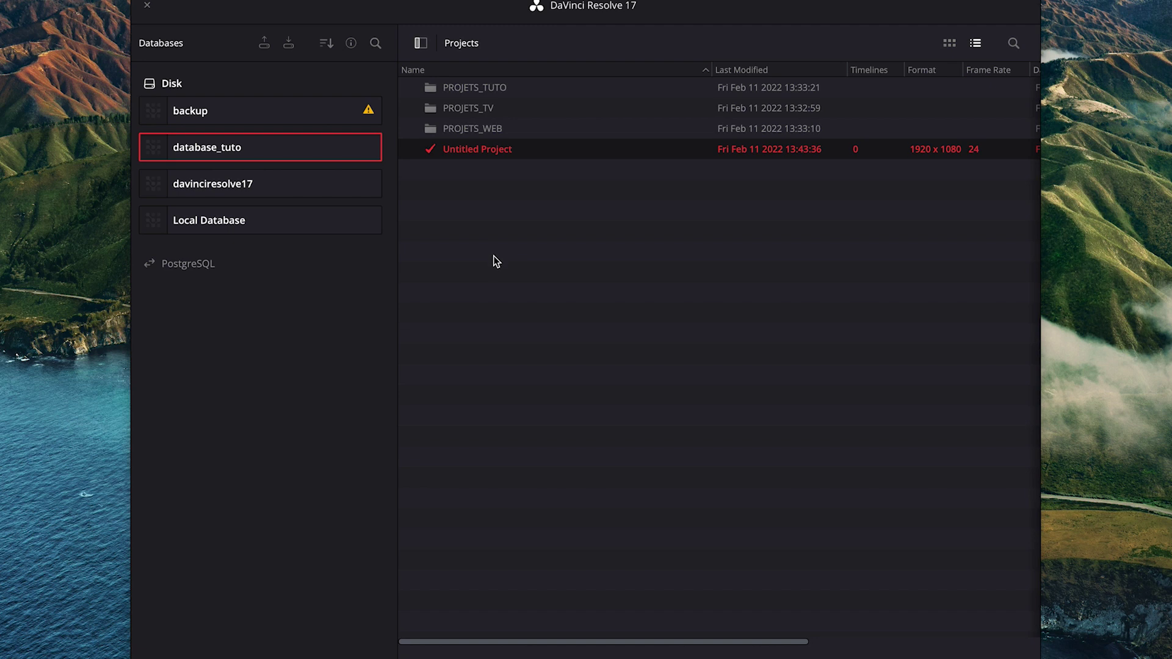
Step: Inside the PROJETS_TUTO folder, create and open a new project named TUTO
left_click(495, 258)
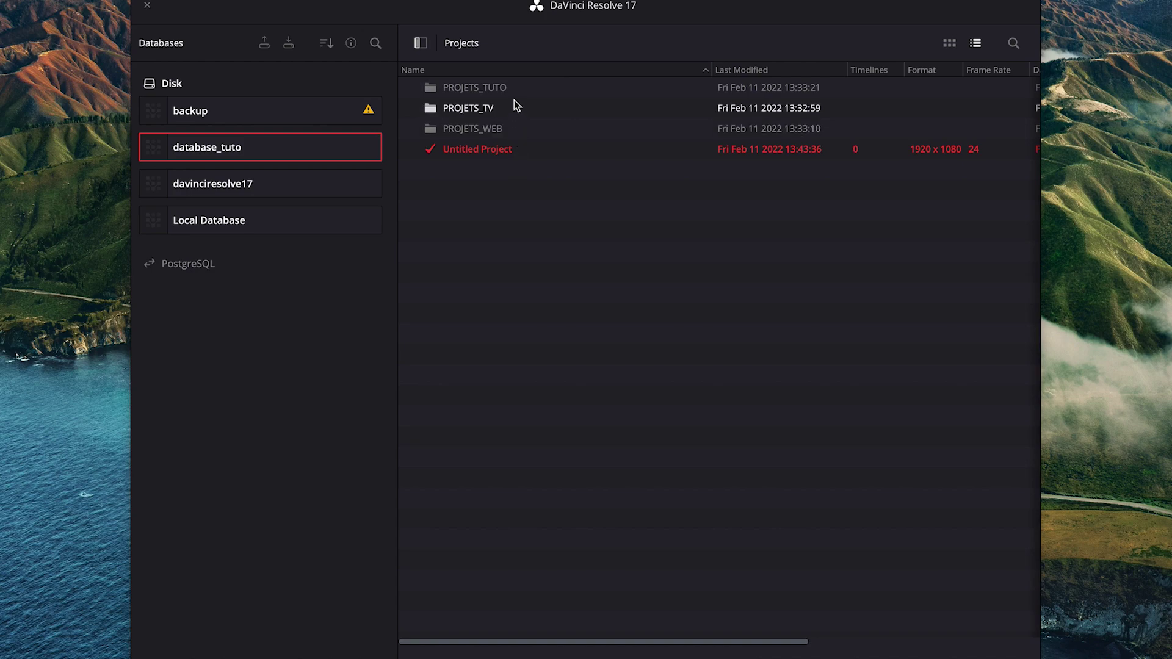
double_click(540, 183)
right_click(542, 222)
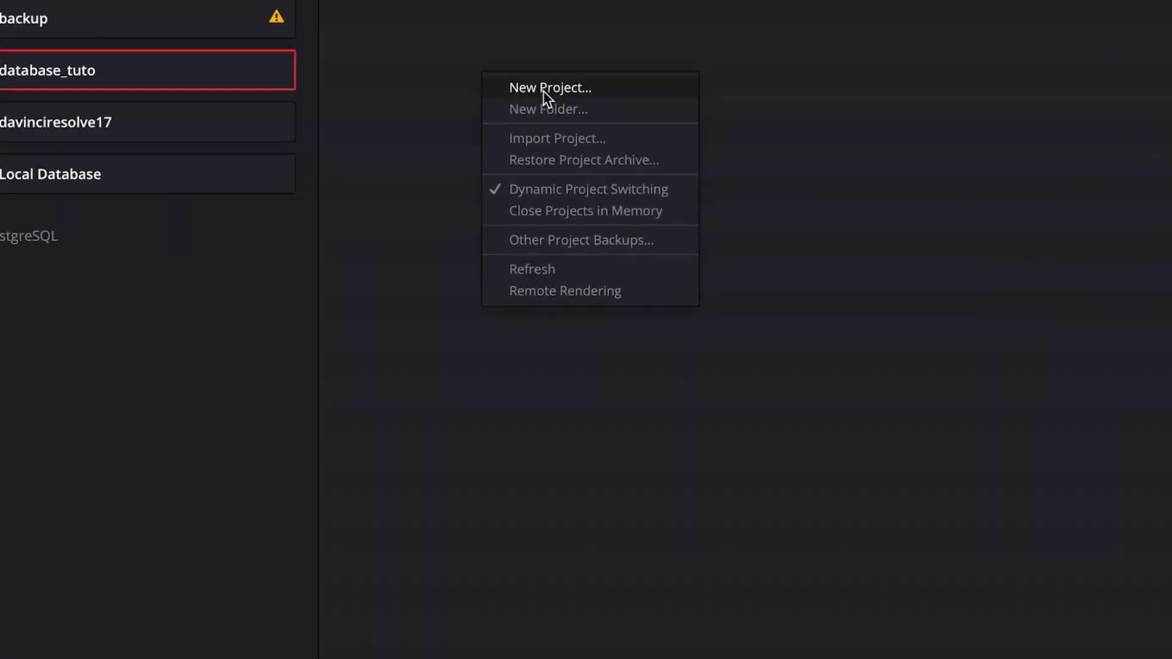
left_click(569, 229)
type("TUTO")
key("Return")
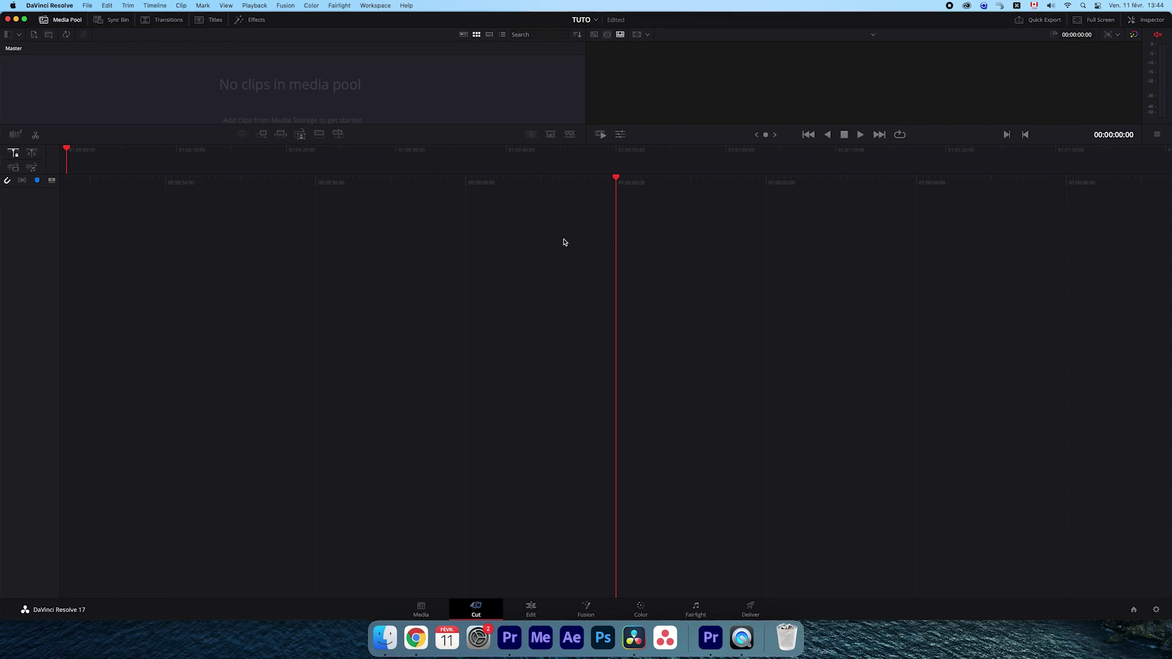
Step: On the Media page, drag CAMA4252.MOV from Finder into the Master bin, matching the project frame rate
left_click(422, 609)
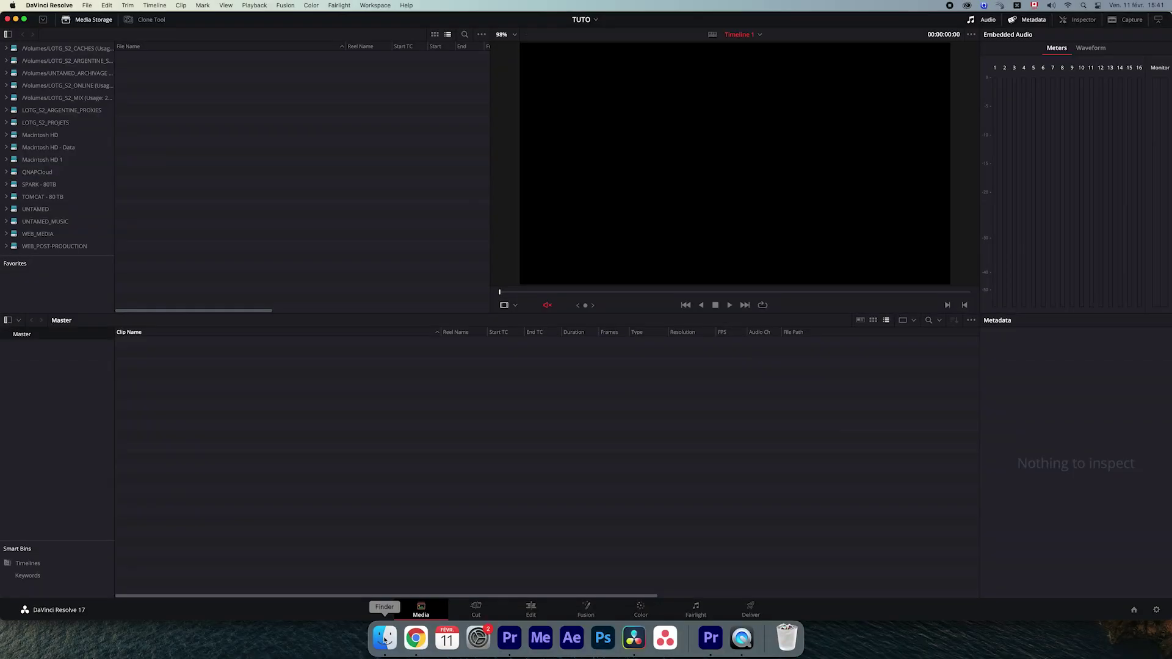
left_click(386, 639)
left_click_drag(393, 278, 775, 238)
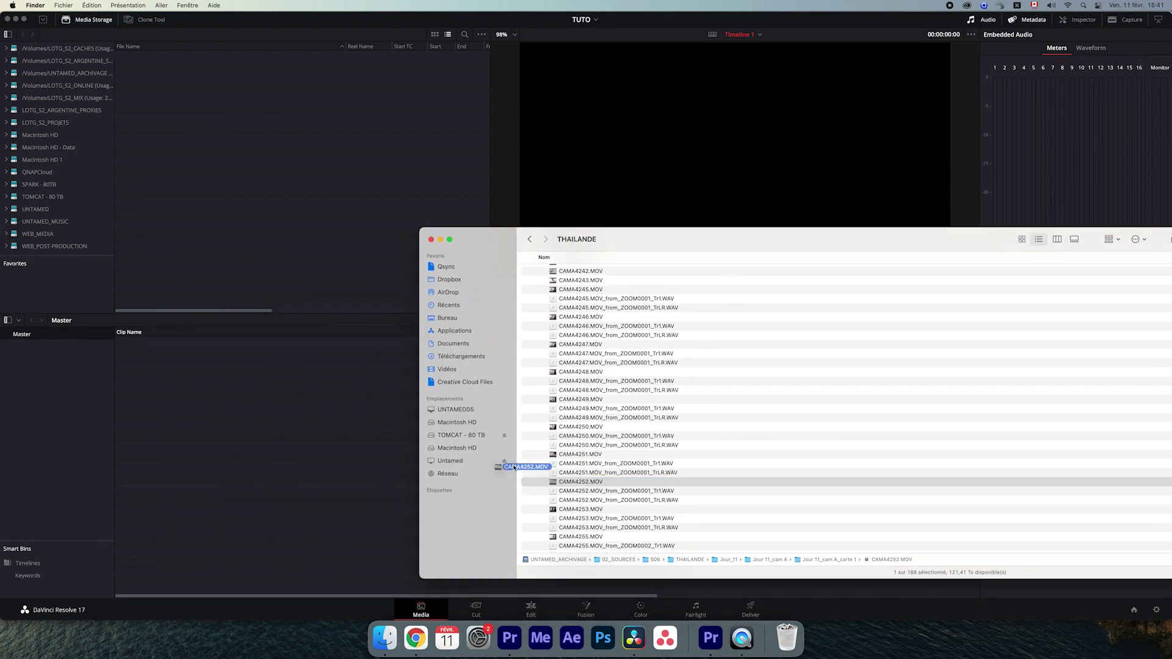
left_click_drag(579, 482, 226, 421)
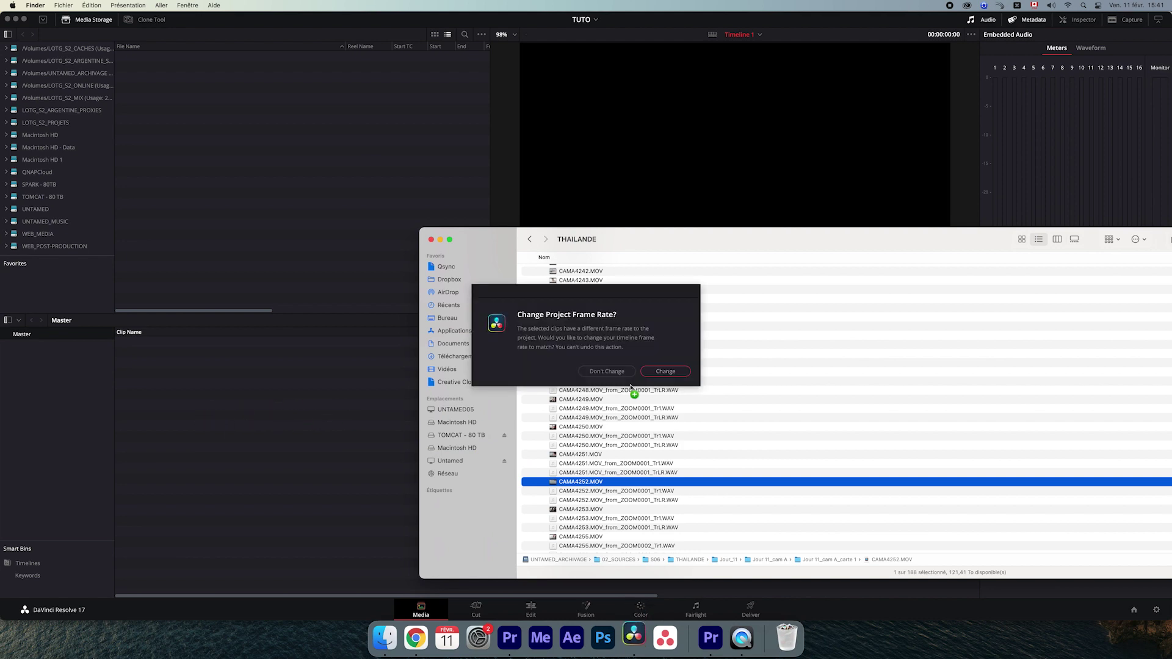
left_click(663, 371)
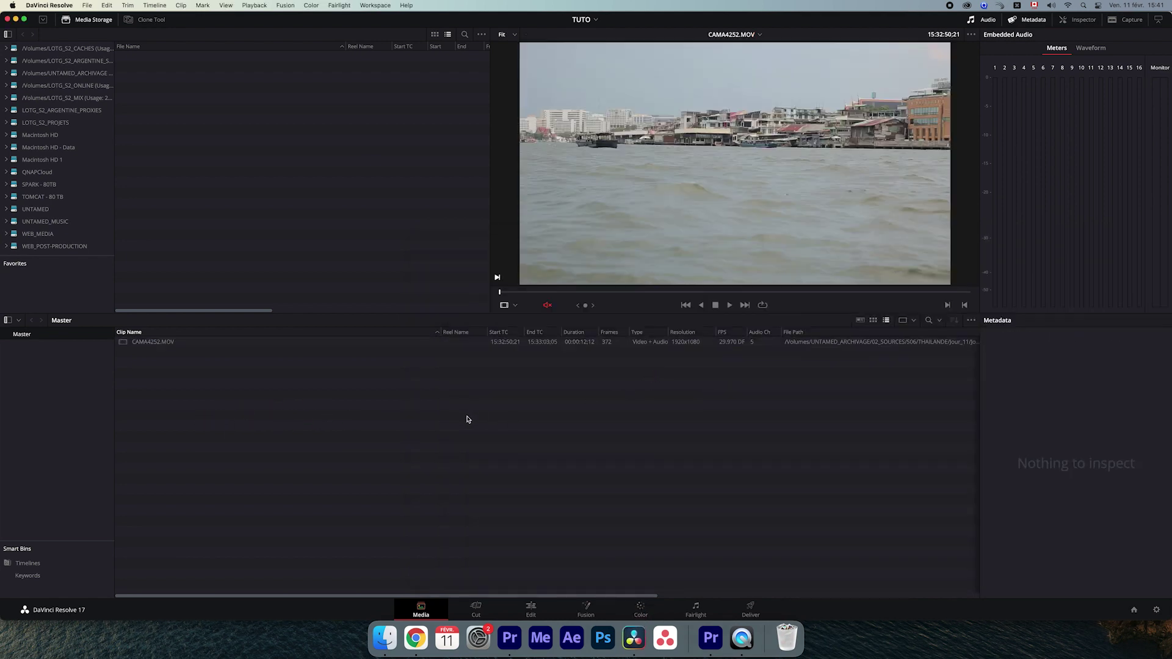
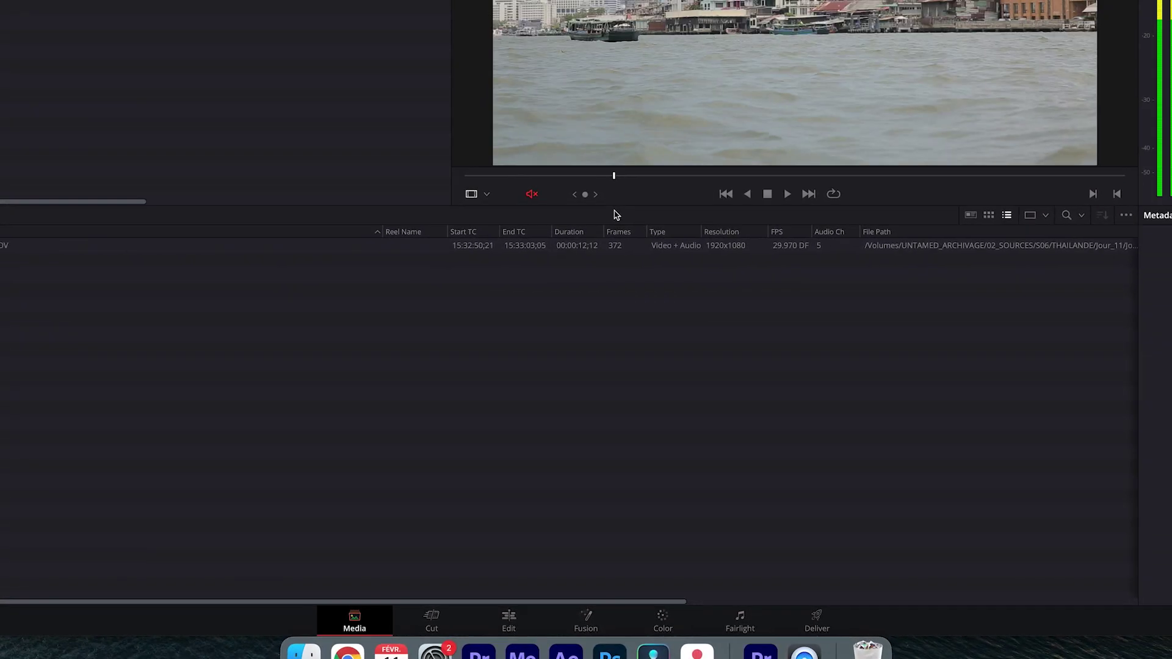
Step: Drop CAMA4252.MOV onto a new Timeline 1, play its start, and fit it on the Edit page
left_click(469, 622)
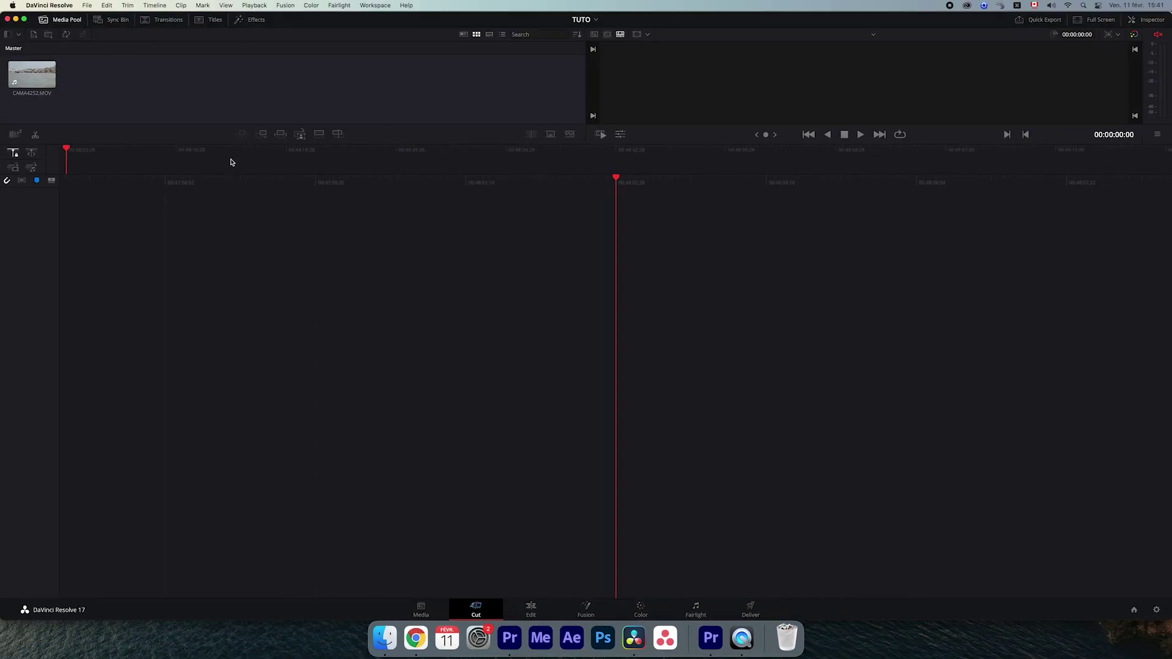
left_click_drag(31, 73, 229, 283)
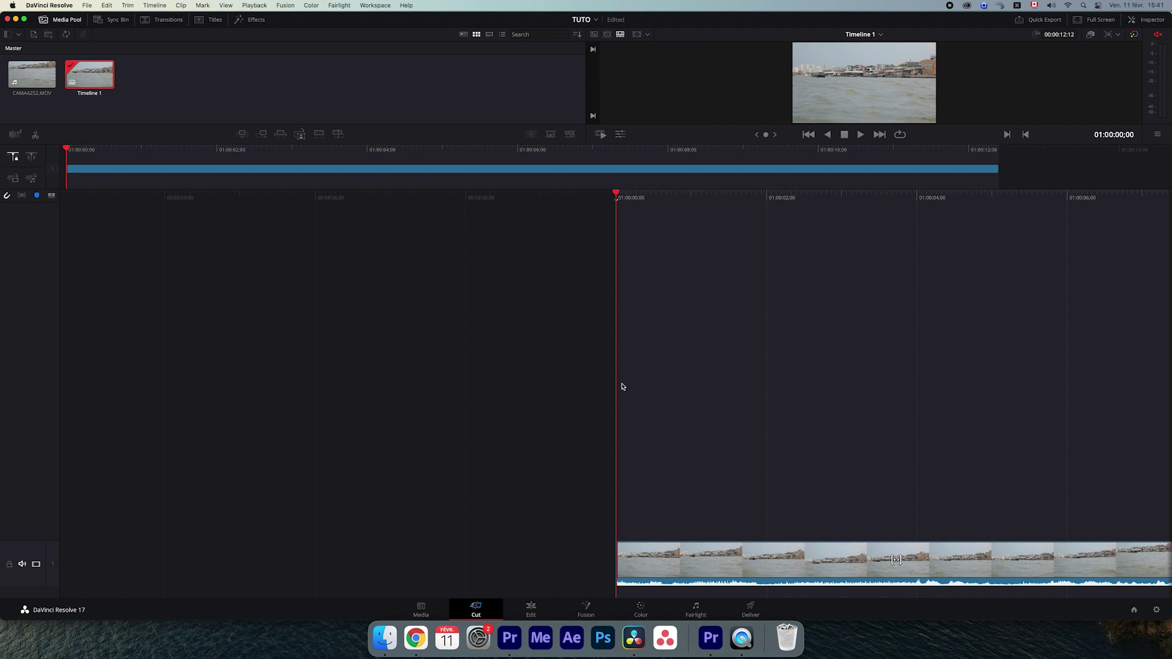
key("space")
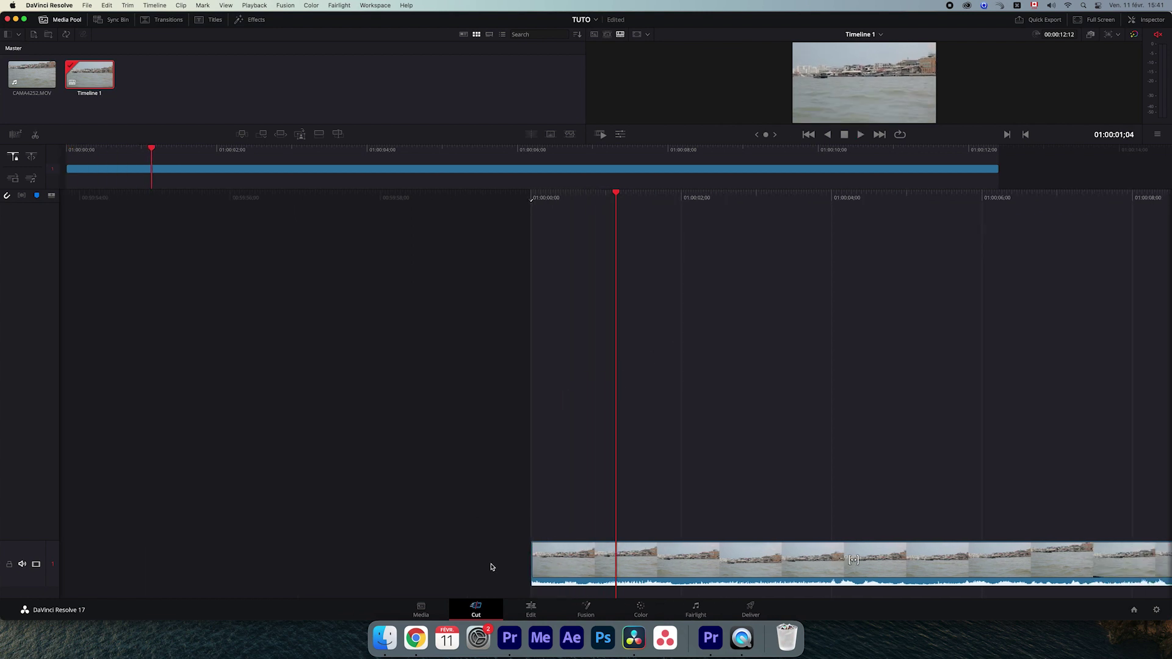
left_click(547, 614)
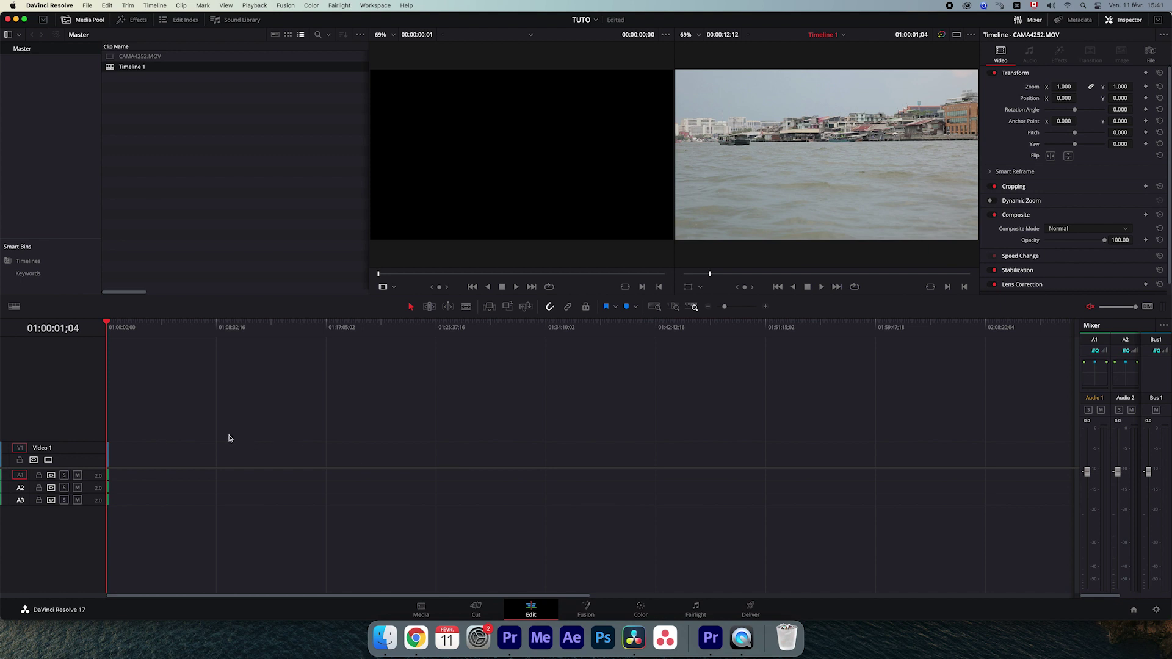
key("shift+z")
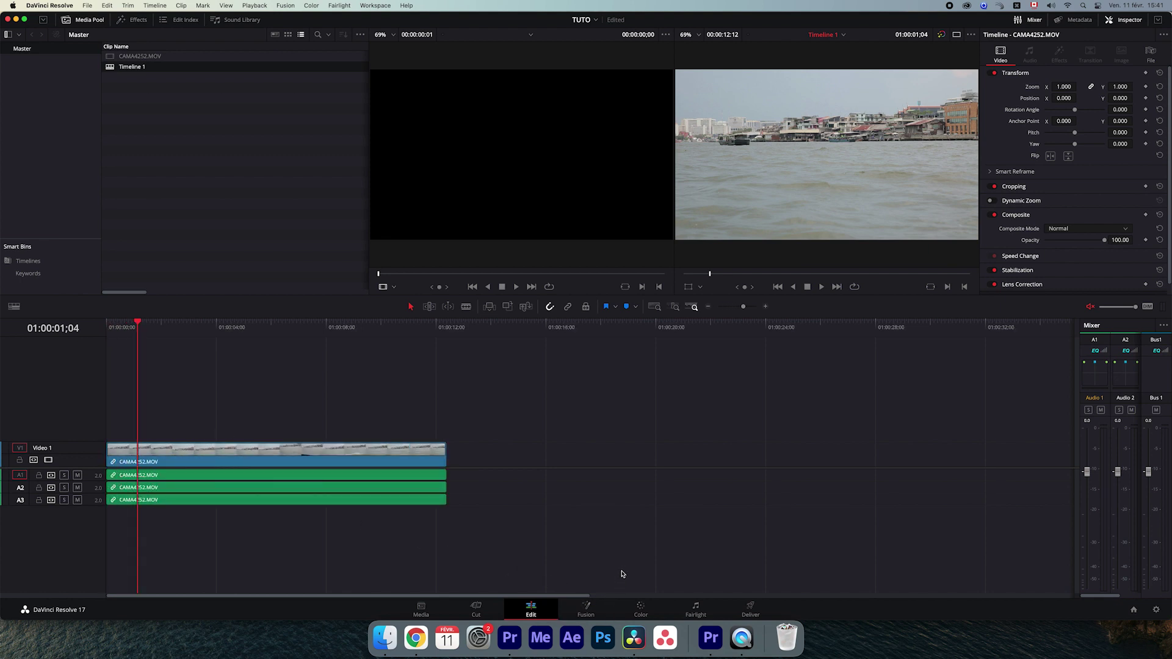
Step: View the clip on the Fusion page with MediaIn1 feeding MediaOut1, then go to Color
left_click(601, 613)
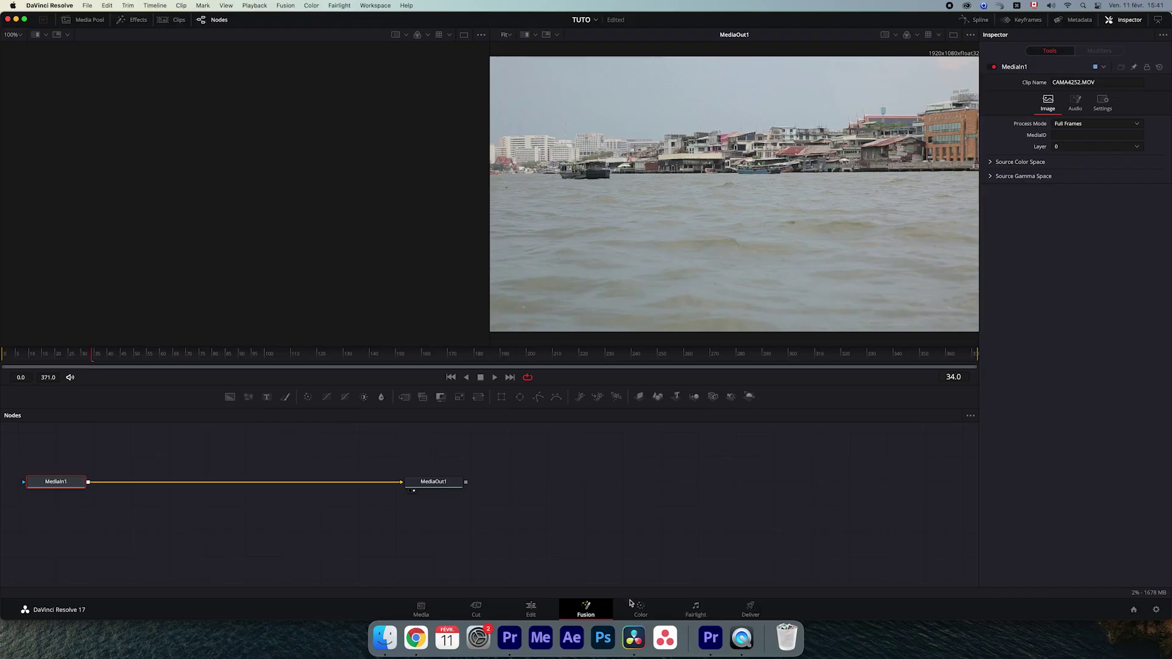
left_click(644, 612)
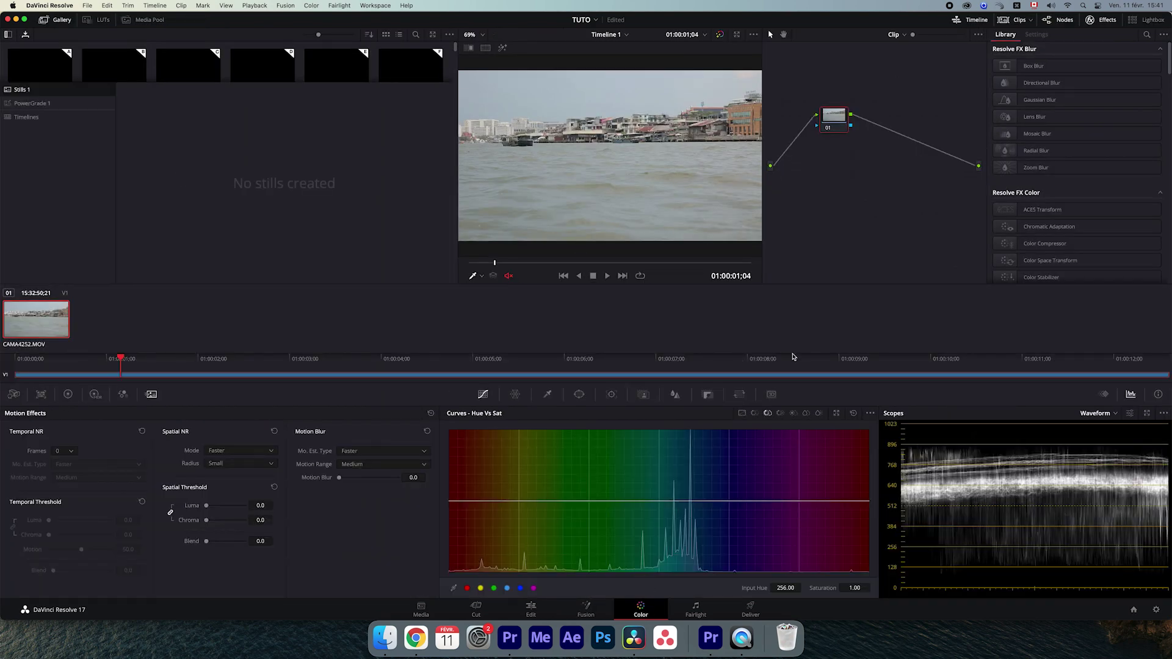
Step: In Color Wheels, lower Lift to -0.07 and raise Gain to 1.06, then go to Fairlight
left_click(68, 393)
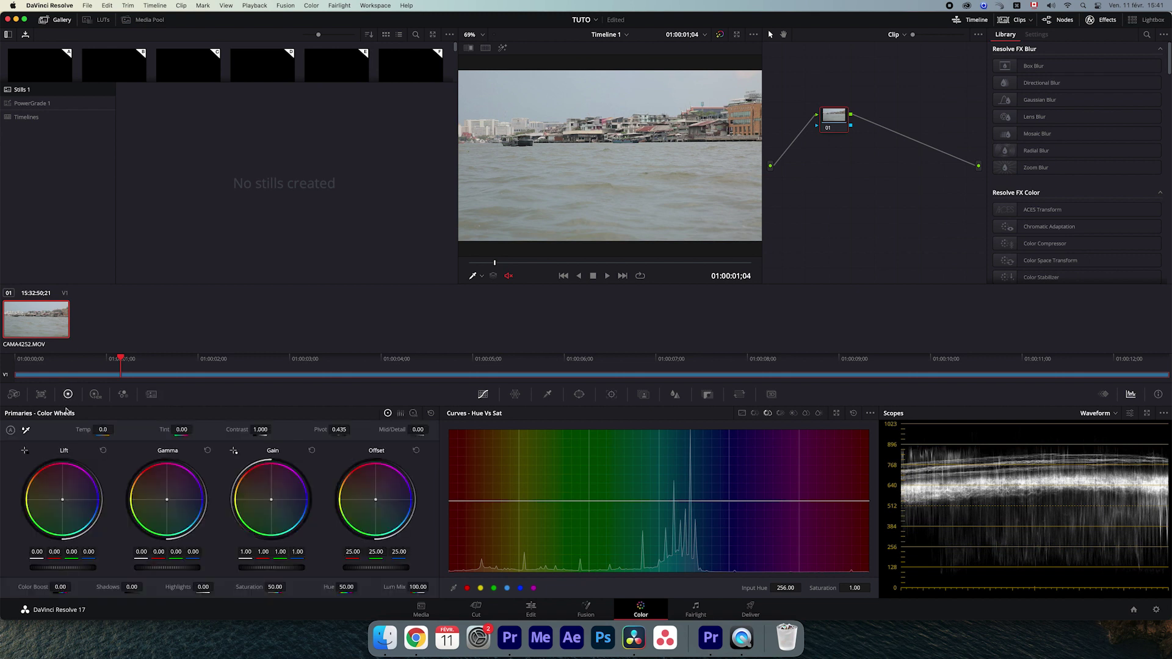
left_click_drag(71, 572, 55, 571)
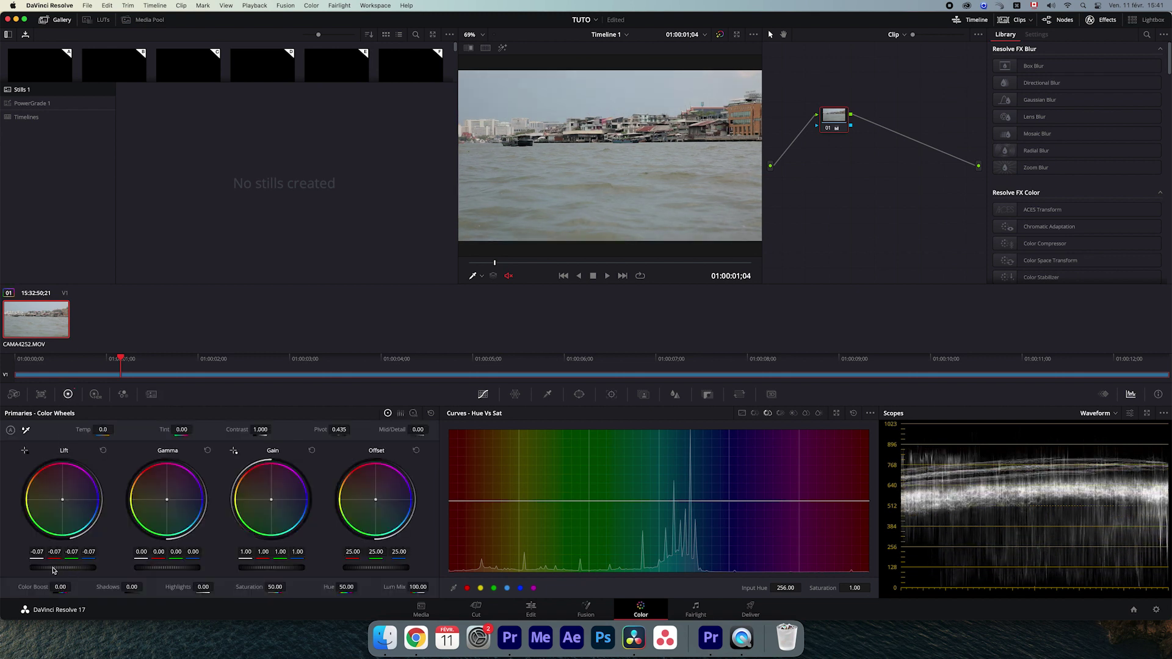
left_click_drag(268, 568, 279, 567)
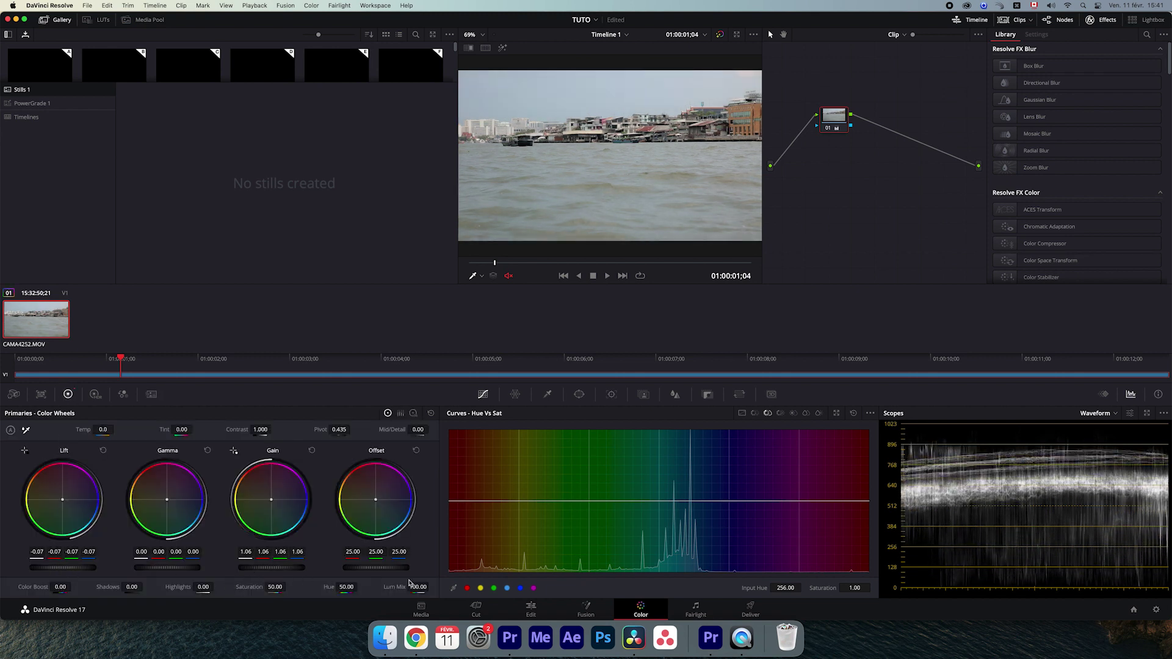
left_click(695, 609)
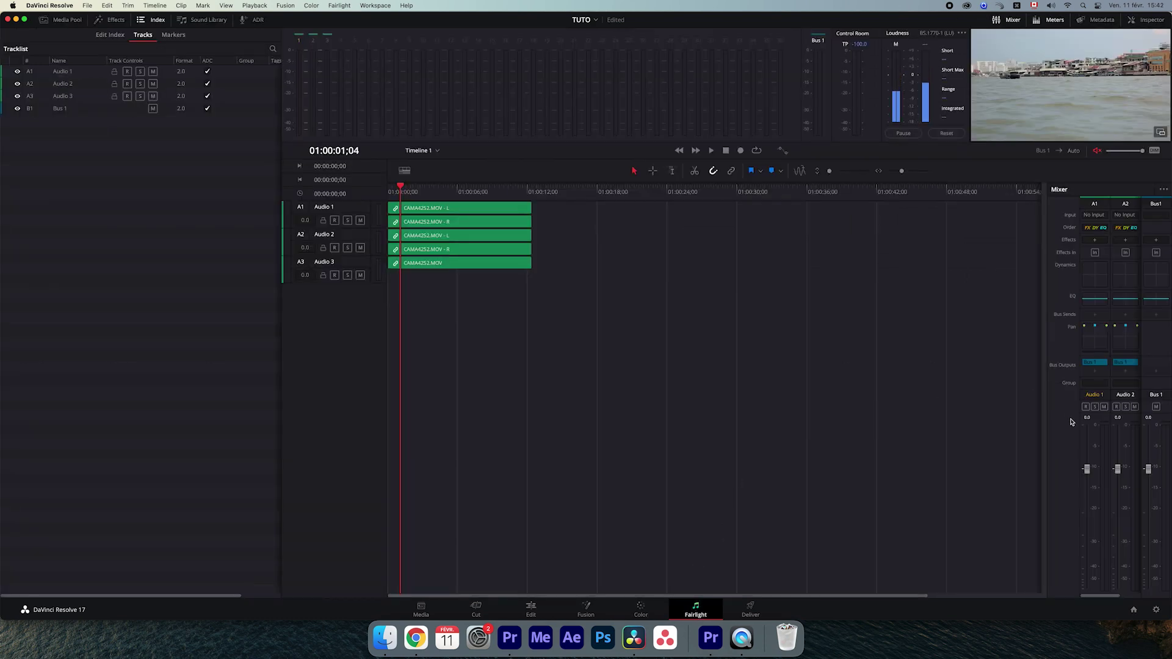
Step: Set the Audio 1 fader to +5.3, then go to the Deliver page
mouse_move(1086, 470)
left_mouse_down()
mouse_move(1094, 505)
mouse_move(1091, 448)
left_mouse_up()
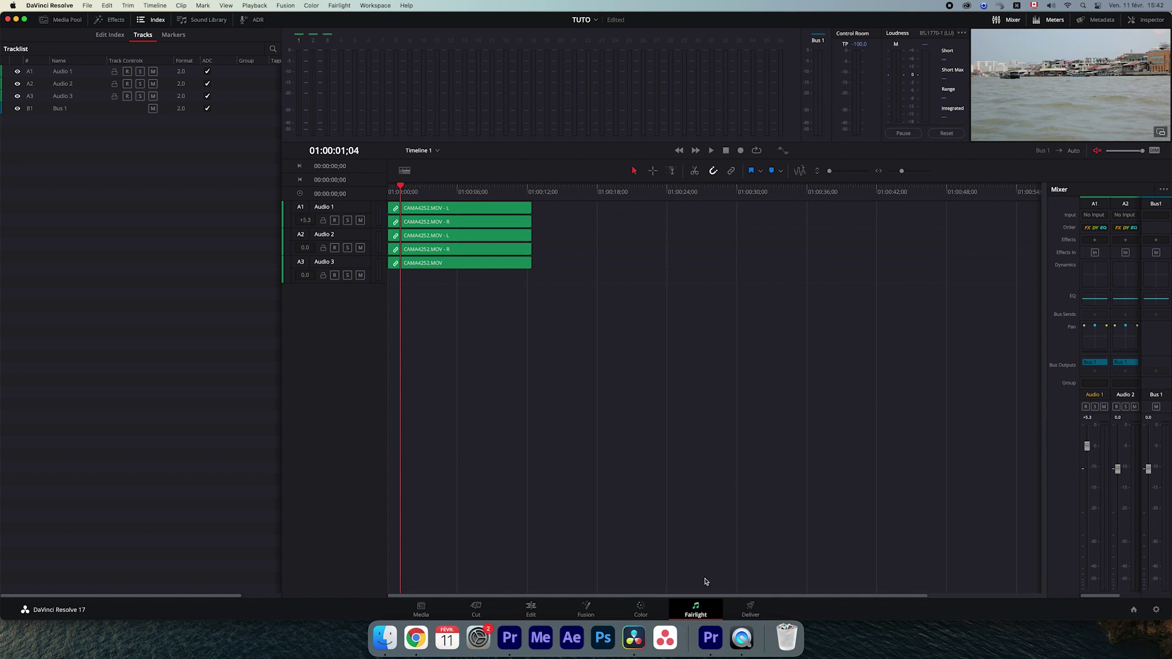
left_click(743, 612)
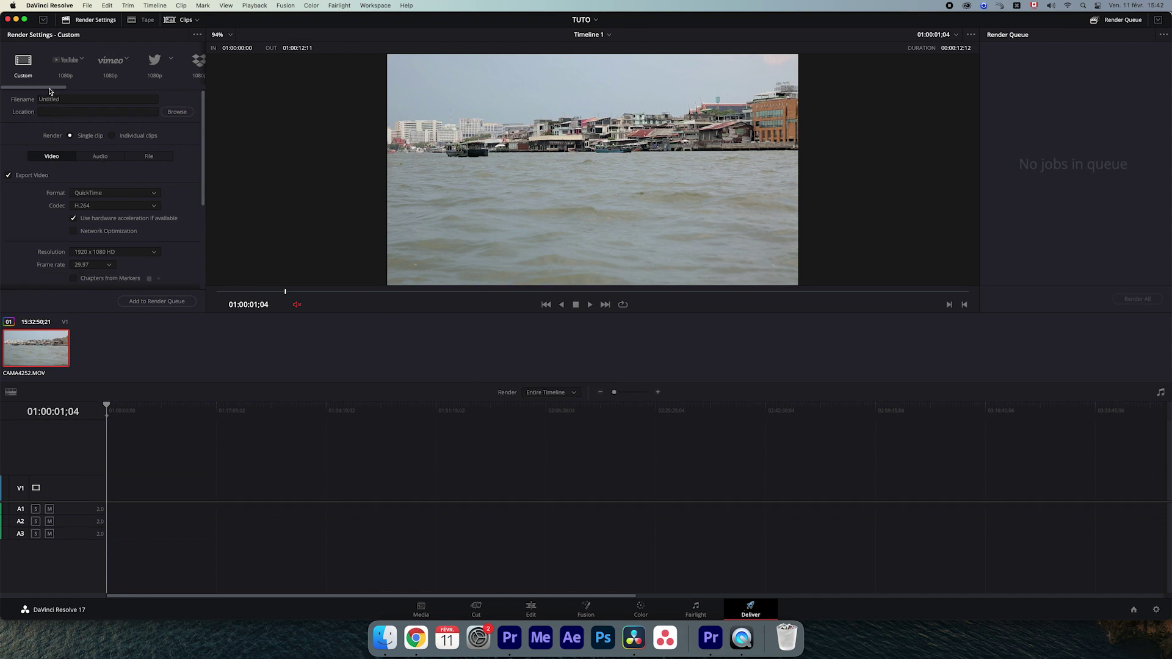
Step: Scroll the render preset strip and open the DaVinci Resolve application menu
mouse_move(48, 89)
left_mouse_down()
mouse_move(120, 89)
mouse_move(39, 96)
left_mouse_up()
left_click(64, 7)
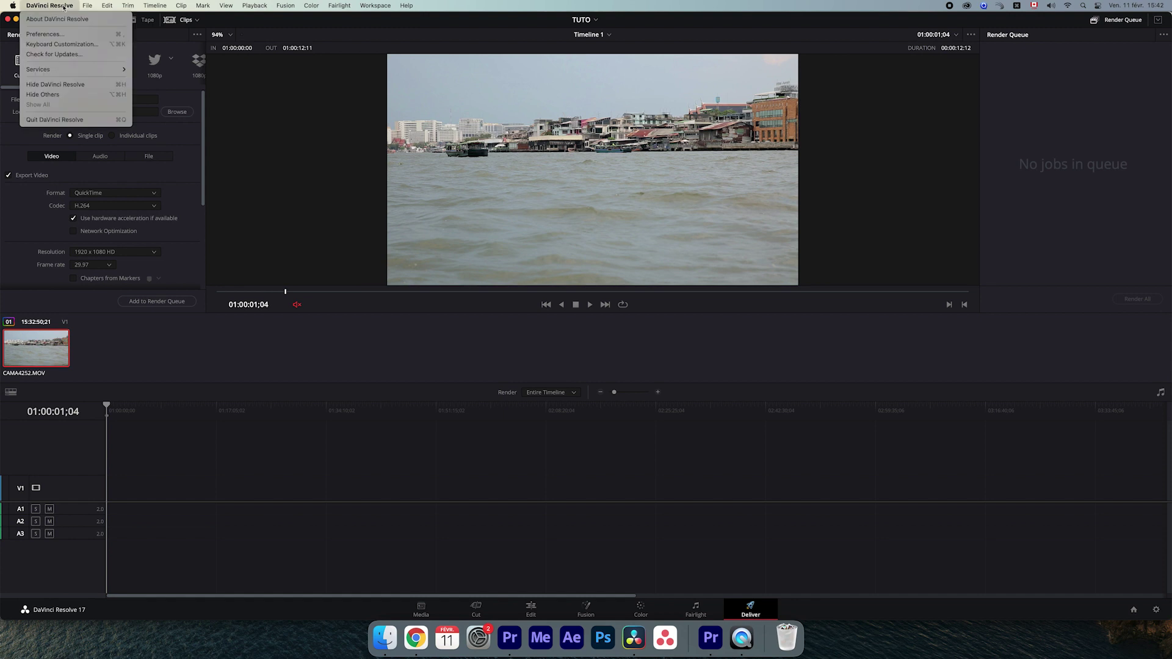
Step: Search Keyboard Customization for 'cut', inspect the Edit > Cut shortcut, and close unchanged
left_click(60, 45)
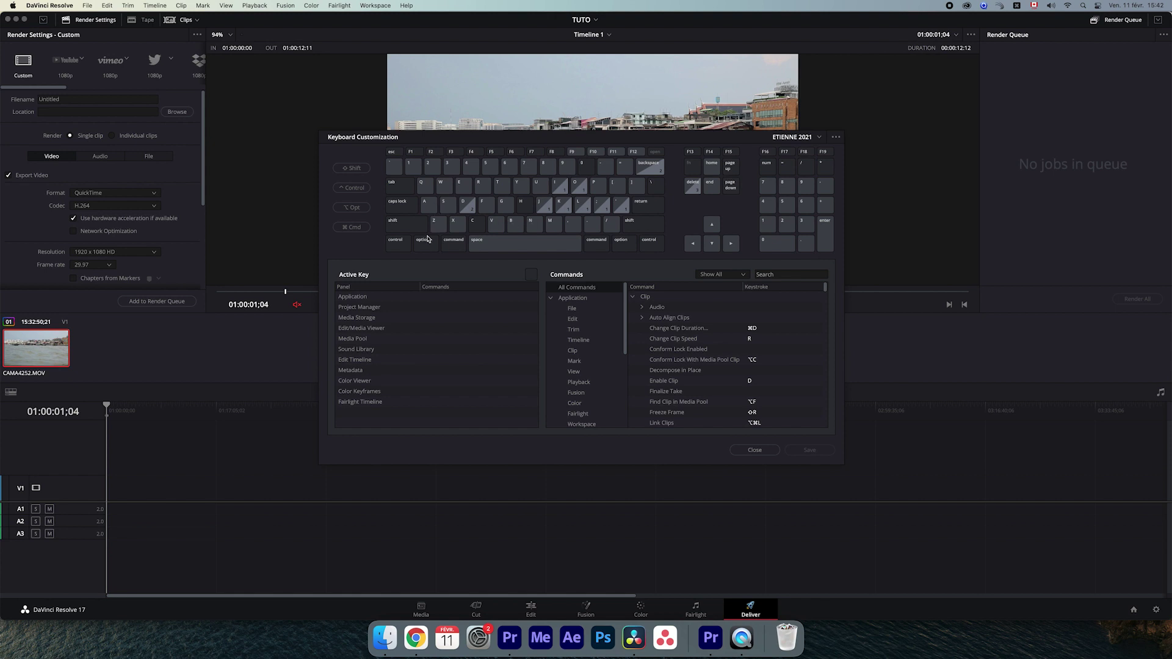
left_click(766, 274)
type("e")
key("BackSpace")
type("cut")
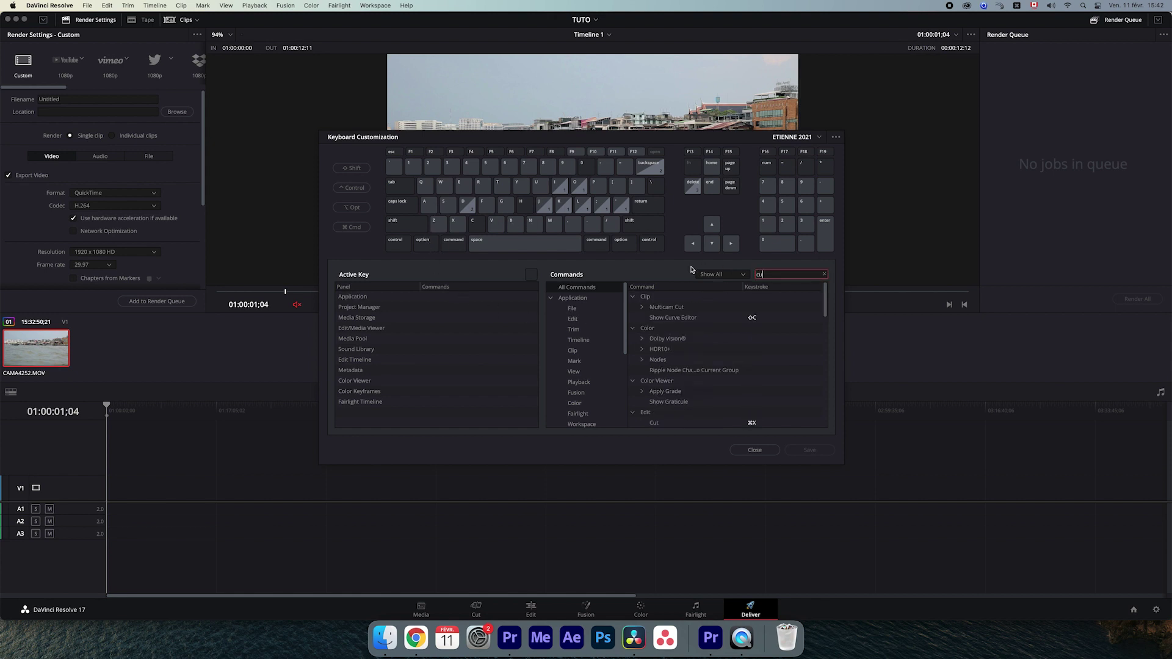
left_click(727, 325)
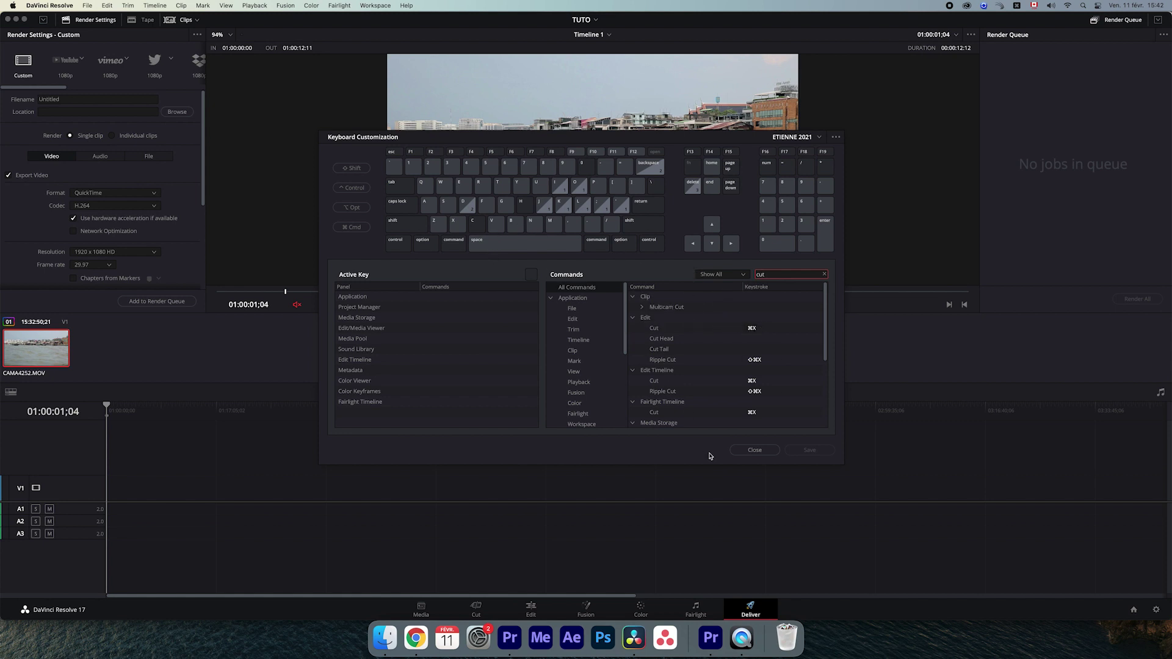
left_click(753, 450)
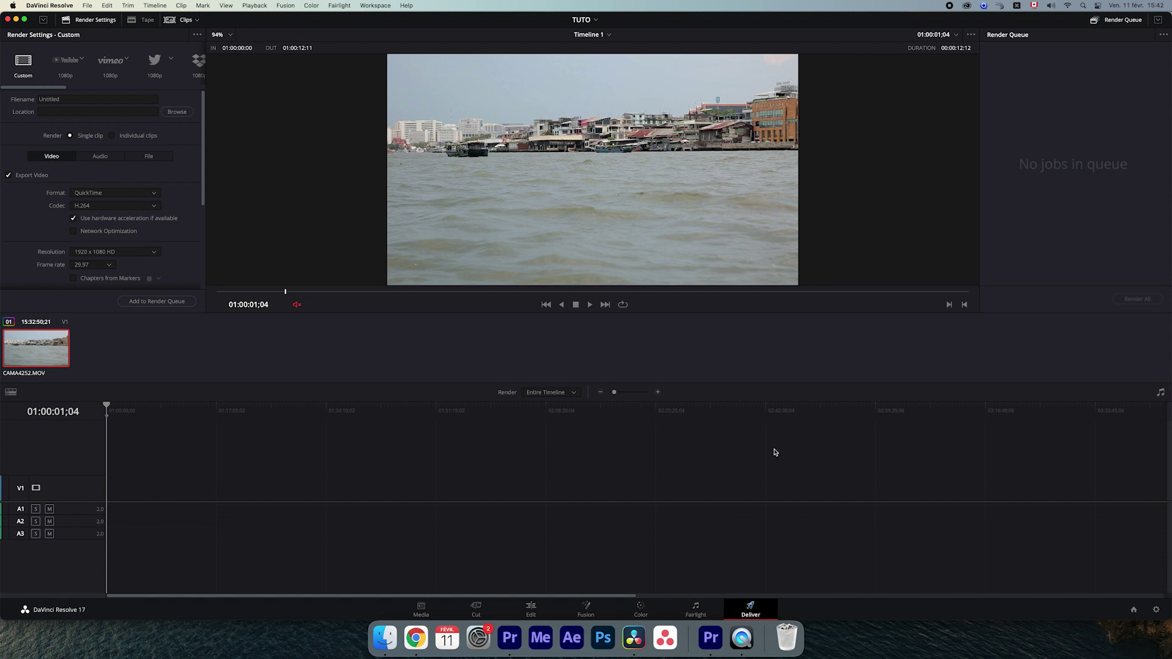
left_click(1155, 612)
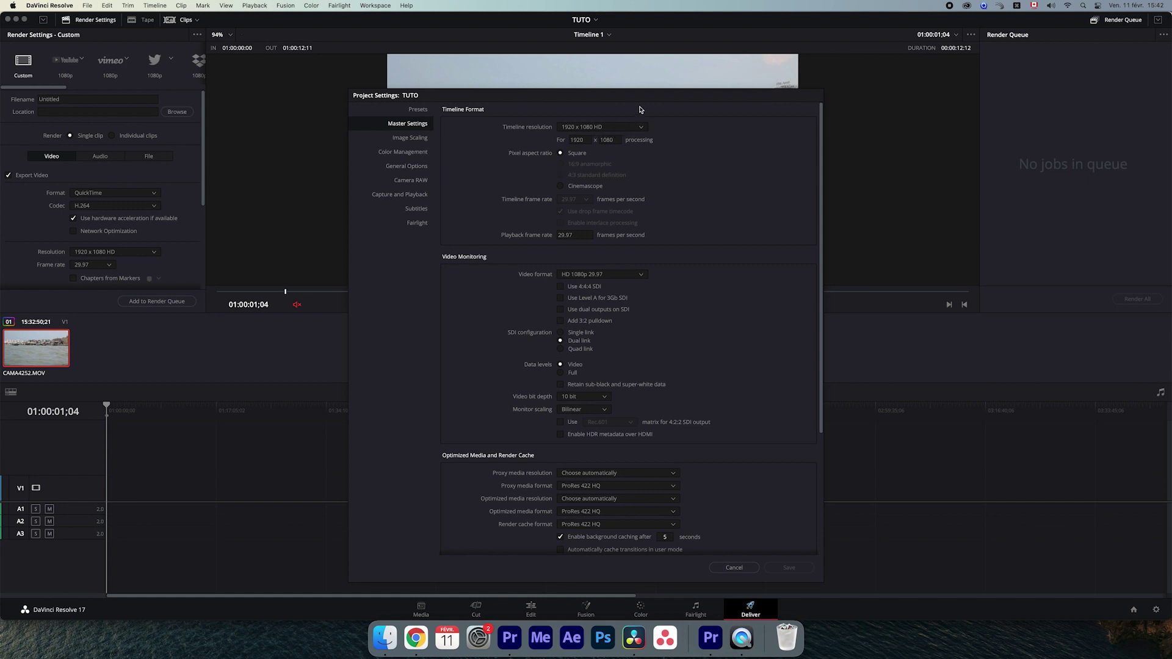
scroll(635, 216, "down", 5)
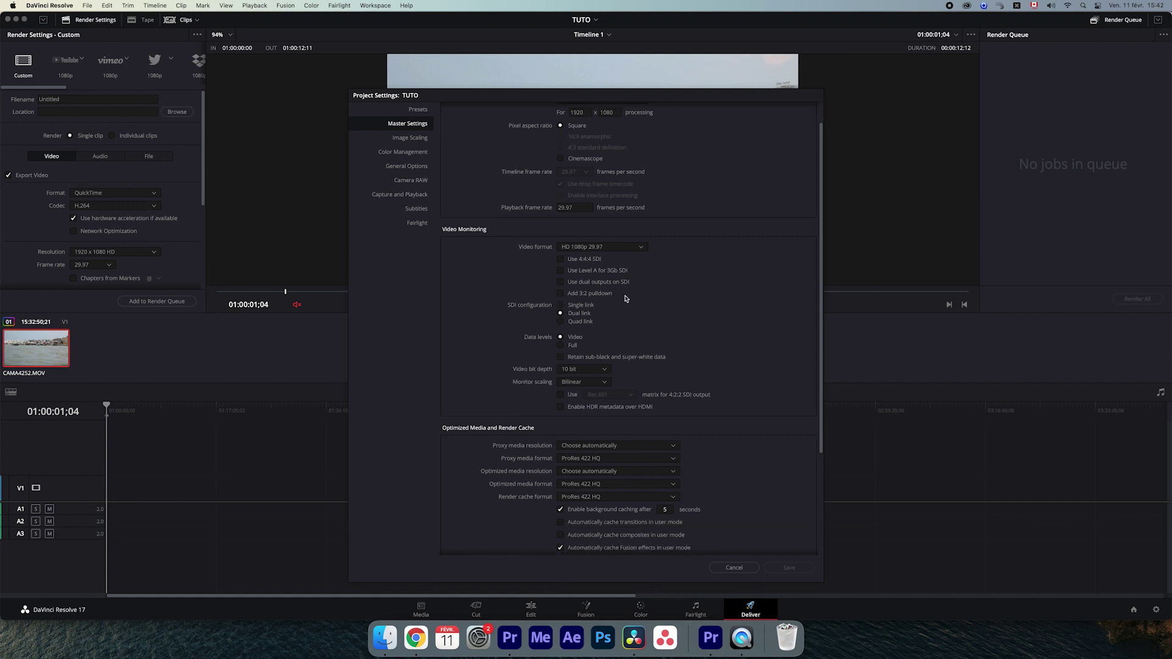
left_click(424, 140)
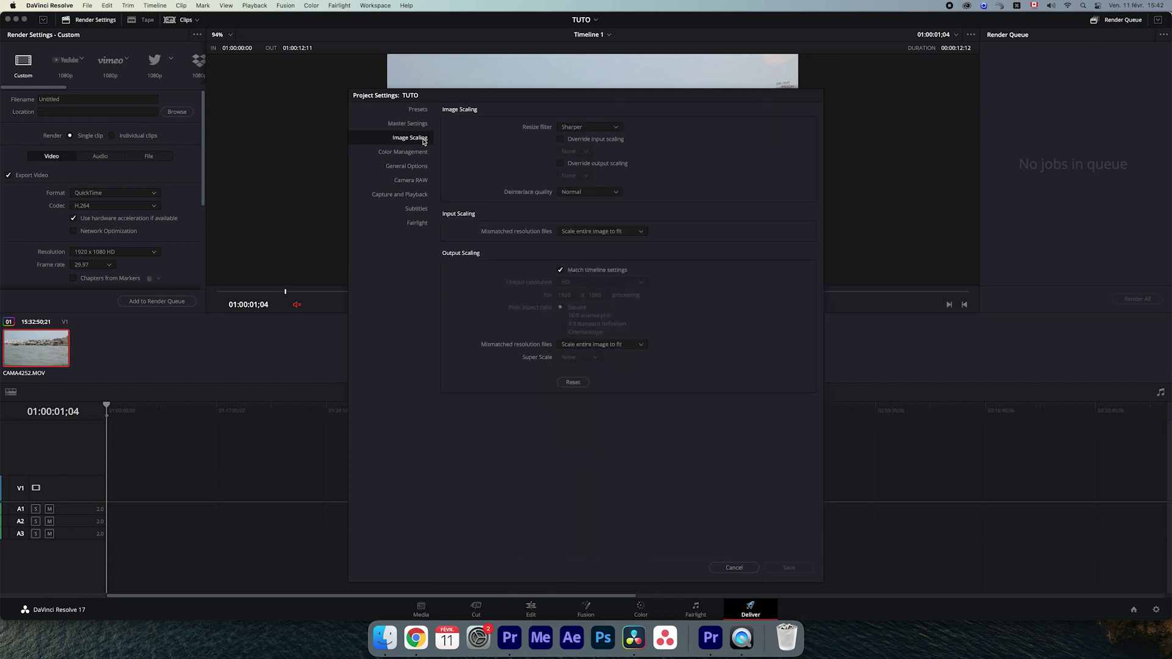
left_click(412, 157)
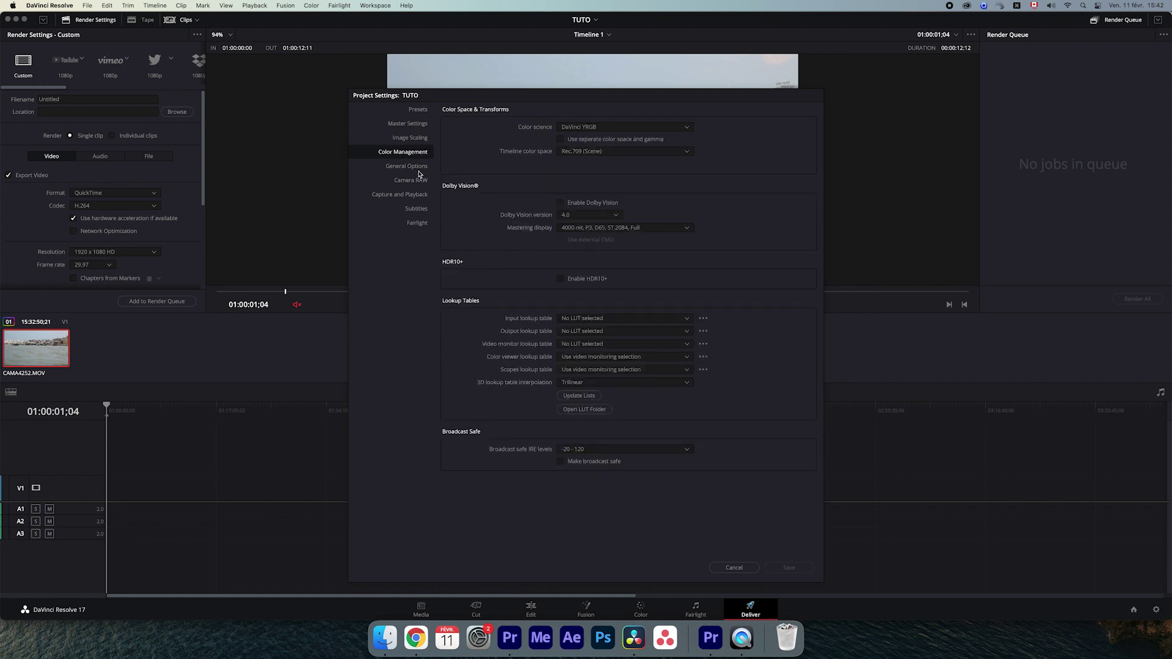
left_click(419, 173)
left_click(419, 182)
left_click(421, 195)
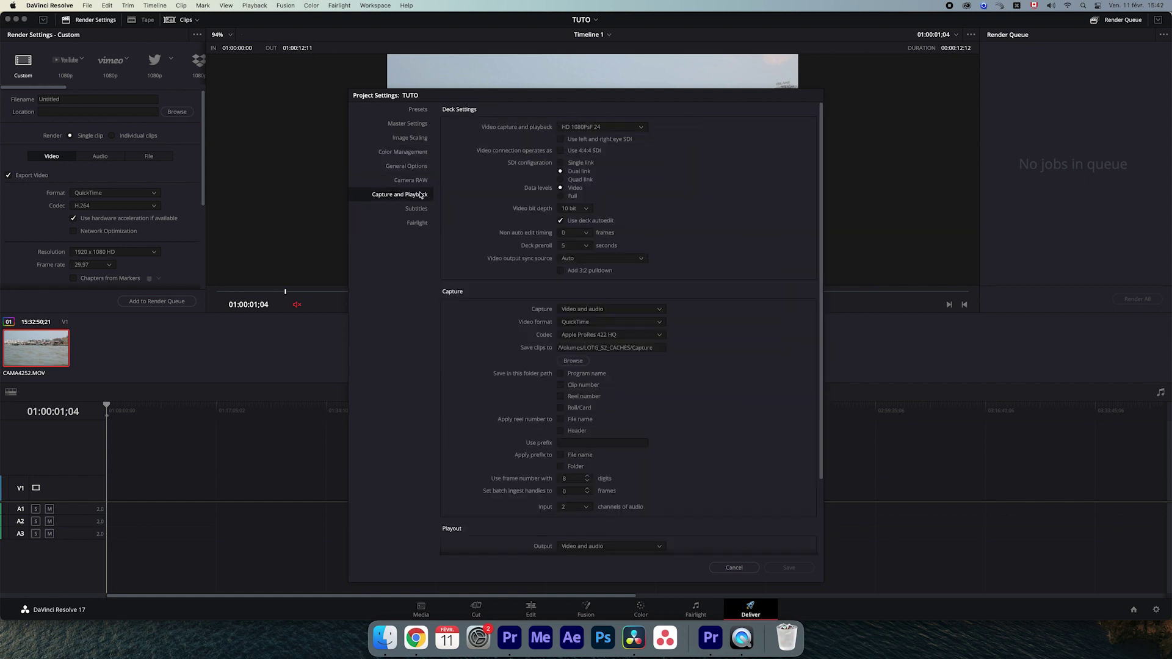
left_click(419, 209)
left_click(420, 224)
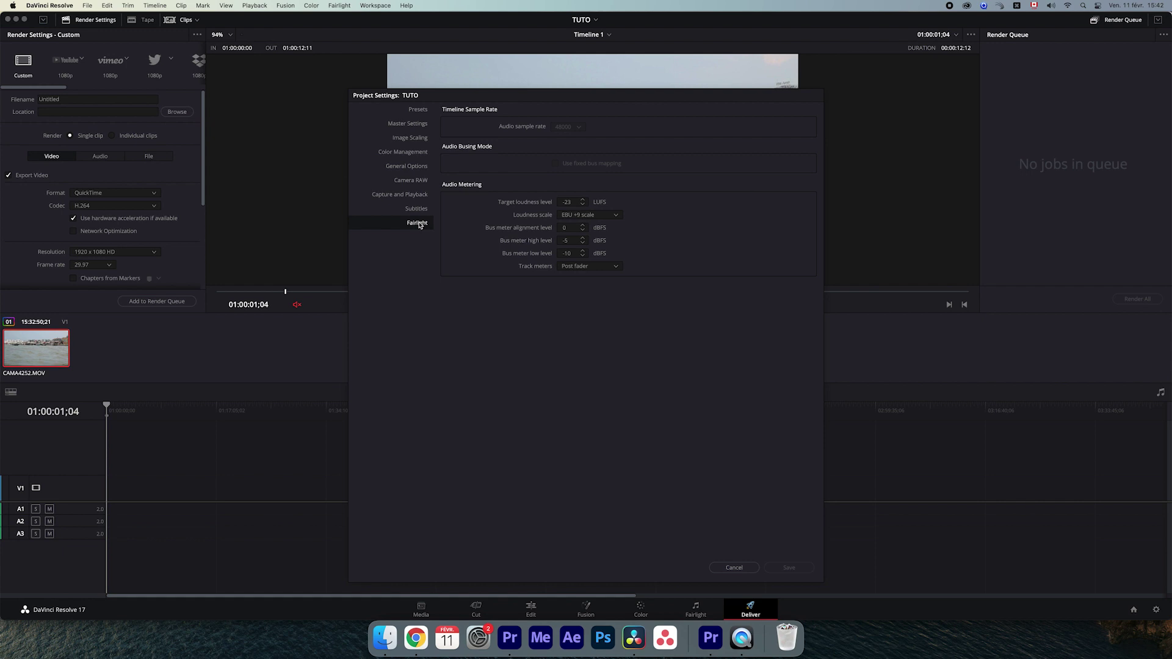
left_click(723, 567)
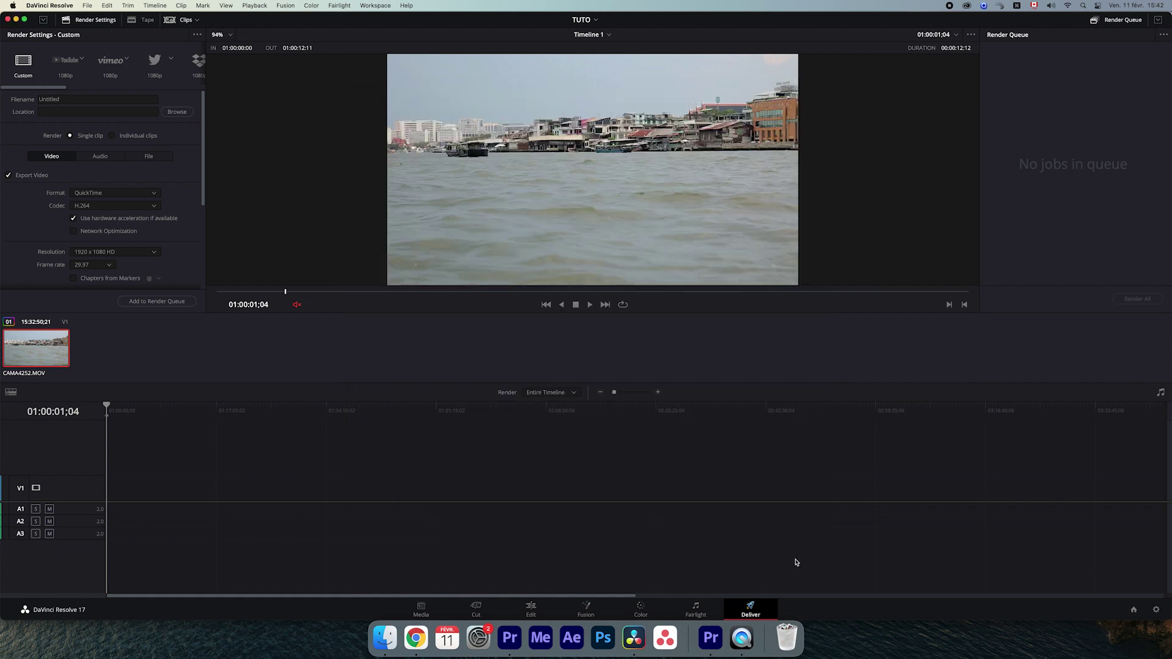